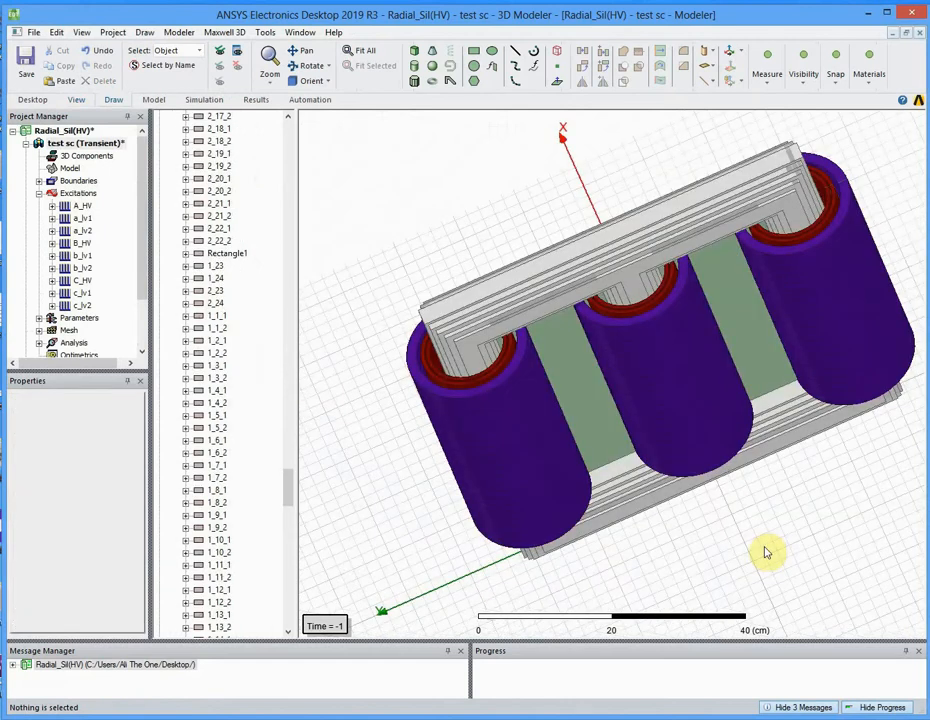
Create a Mag_B field plot on the rectangular sheet that cuts through the transformer core.
mouse_move(513, 264)
alt+mouse_down()
mouse_move(571, 305)
mouse_move(567, 212)
mouse_move(490, 270)
mouse_move(494, 322)
mouse_move(519, 349)
mouse_move(546, 289)
mouse_move(598, 276)
mouse_move(579, 328)
mouse_move(579, 293)
mouse_move(547, 282)
mouse_move(554, 338)
mouse_move(768, 203)
mouse_move(803, 258)
mouse_move(807, 289)
mouse_move(826, 251)
mouse_move(845, 266)
mouse_move(832, 357)
mouse_move(849, 363)
mouse_move(835, 361)
mouse_move(847, 353)
mouse_move(902, 210)
mouse_move(737, 467)
alt+mouse_up()
click(585, 337)
right_click(758, 425)
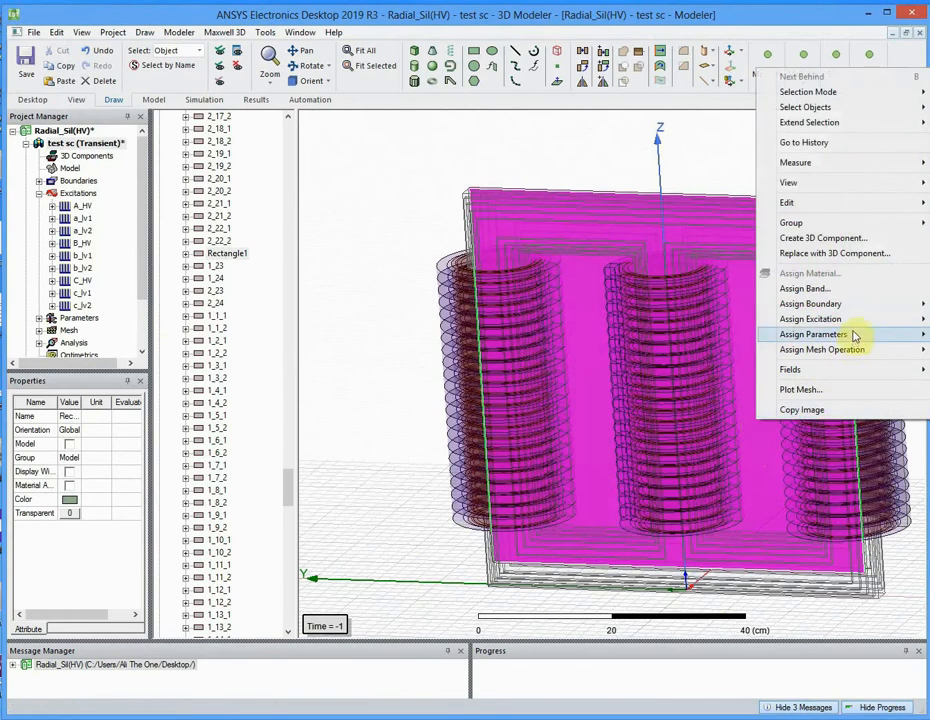
right_click(401, 291)
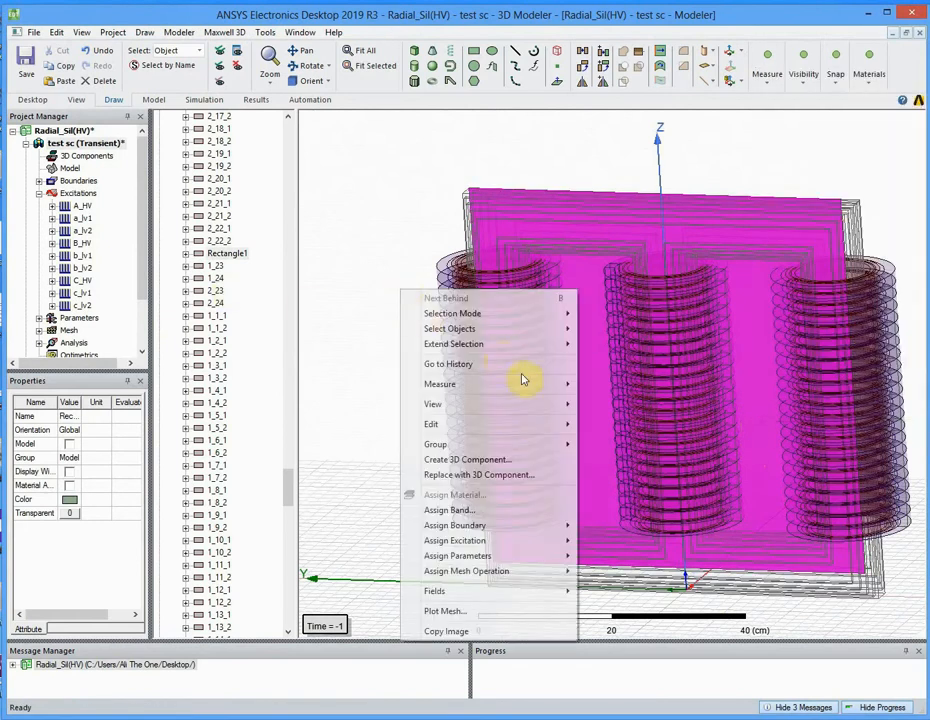
mouse_move(537, 601)
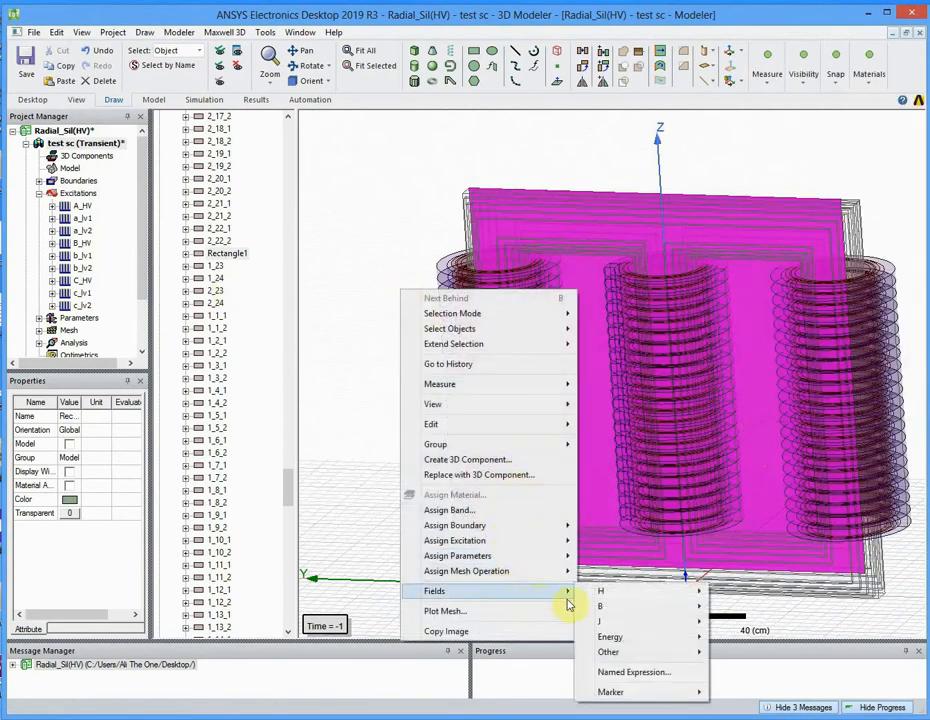
mouse_move(640, 606)
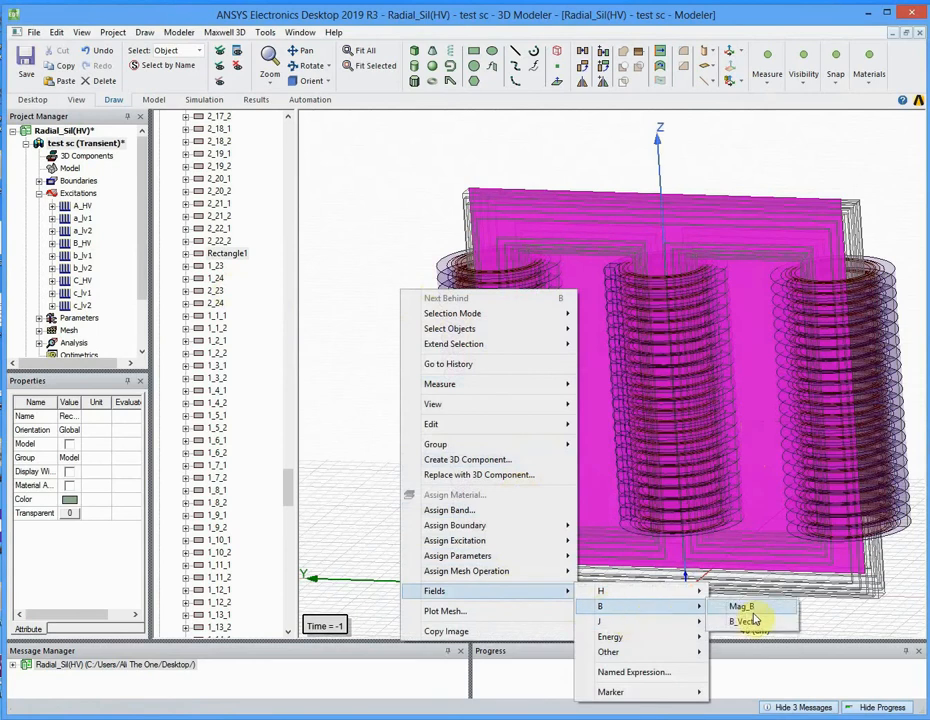
click(757, 611)
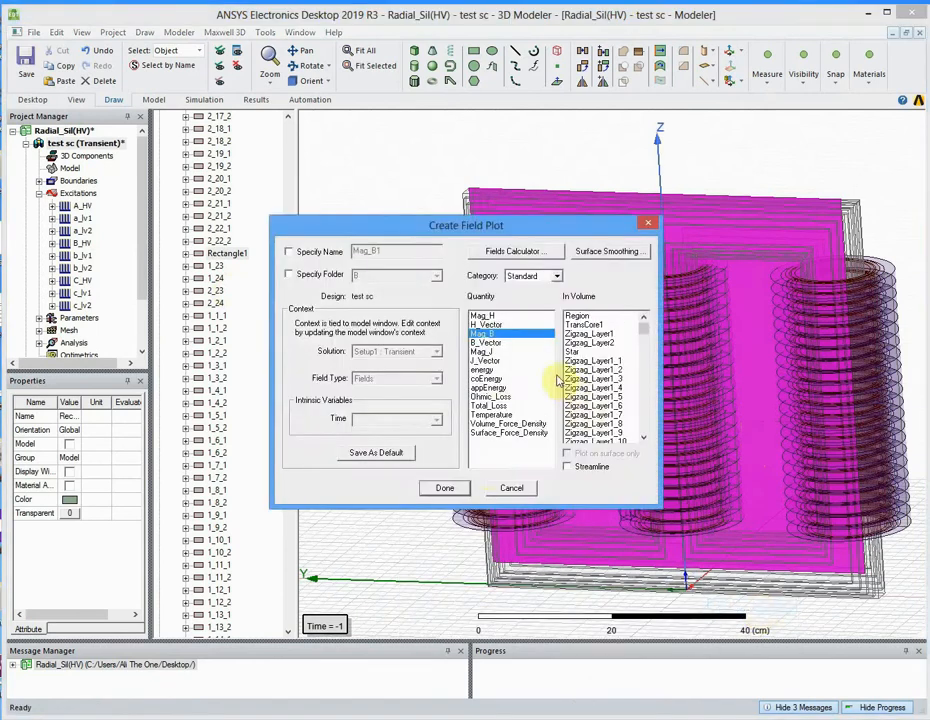
click(458, 491)
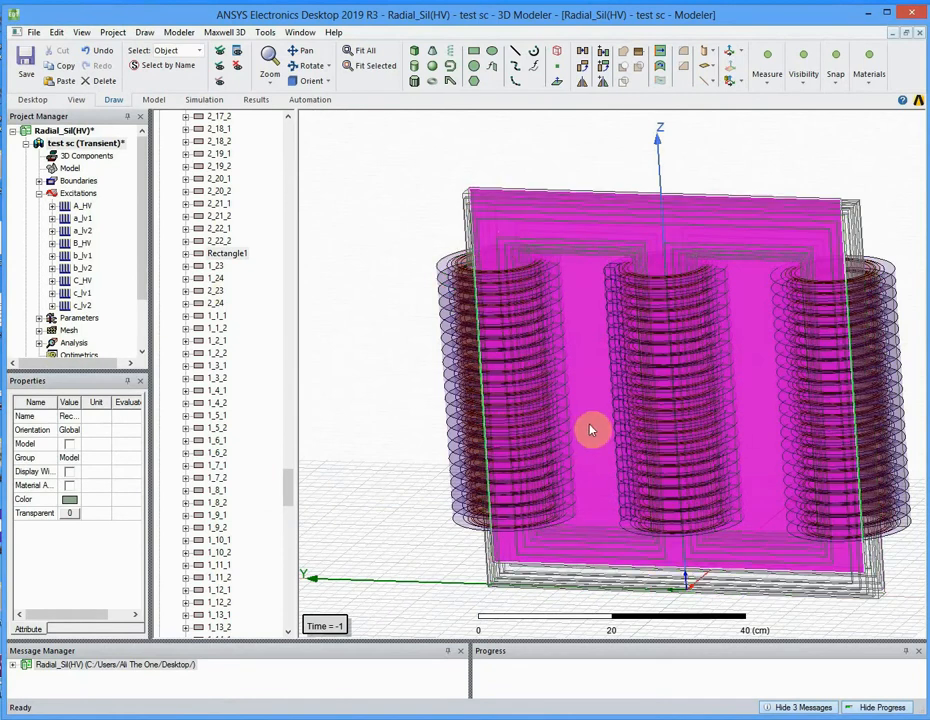
click(415, 355)
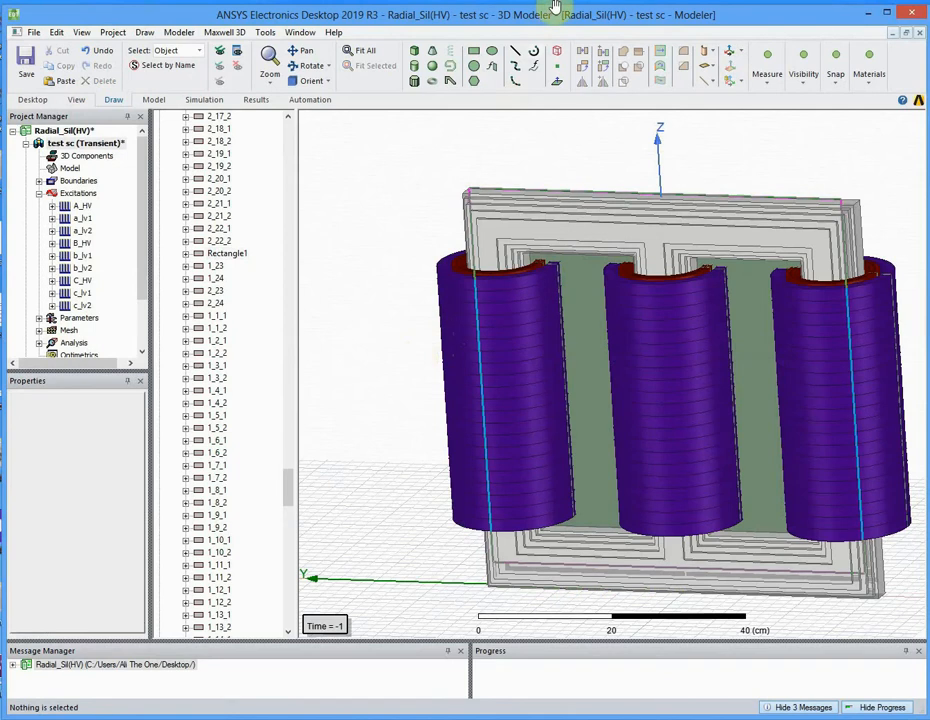
Draw a one-segment line from the origin to about X -2.57 cm, Y 0 and Z 60 cm along the middle core limb.
click(516, 54)
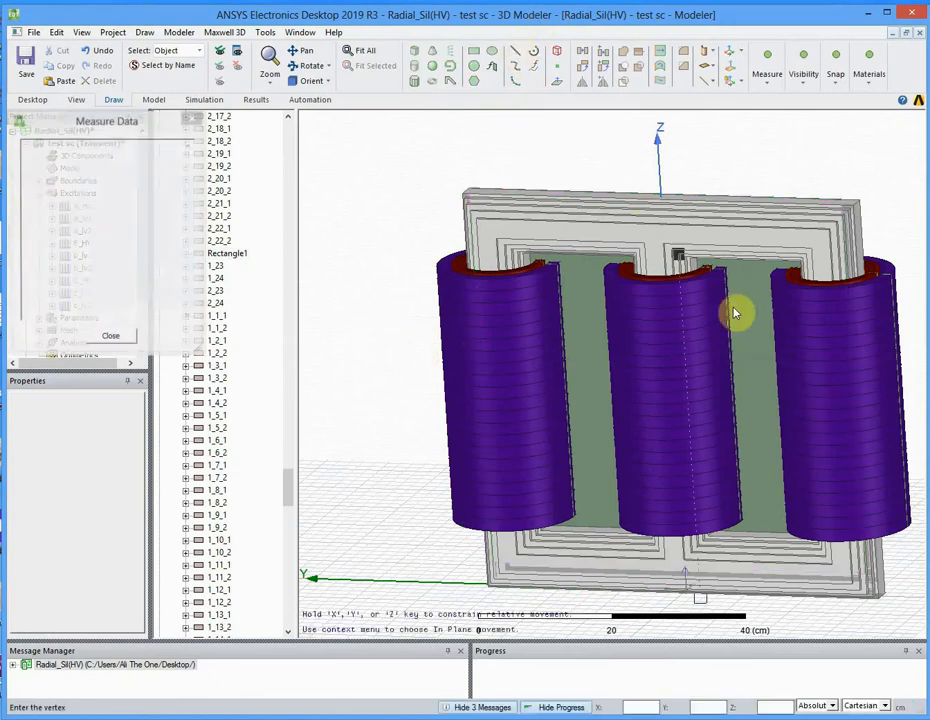
middle_drag(685, 253, 687, 313)
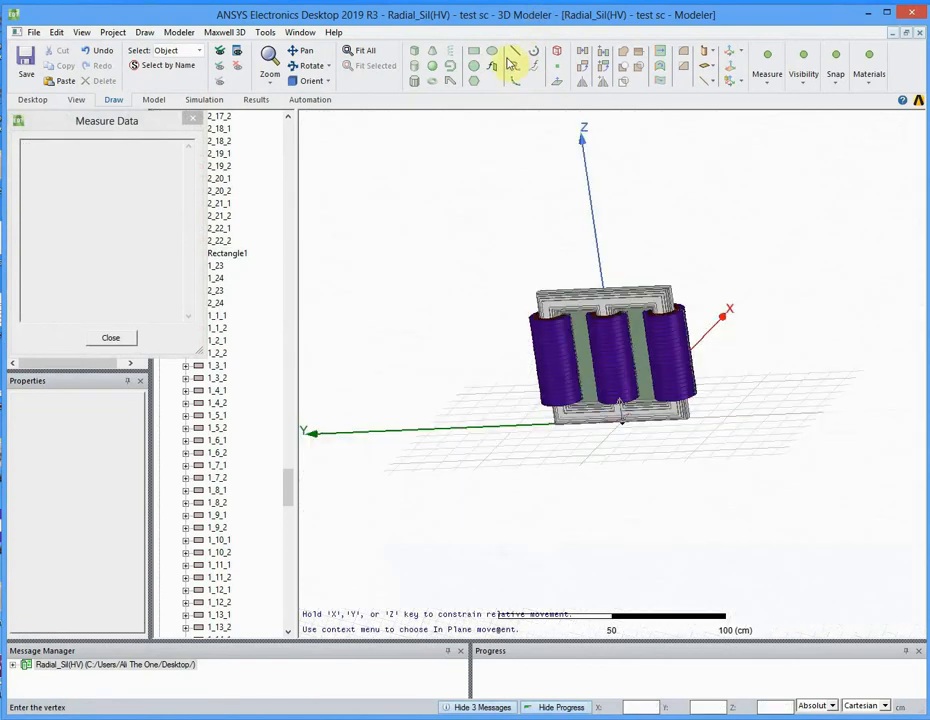
text(0)
key(Return)
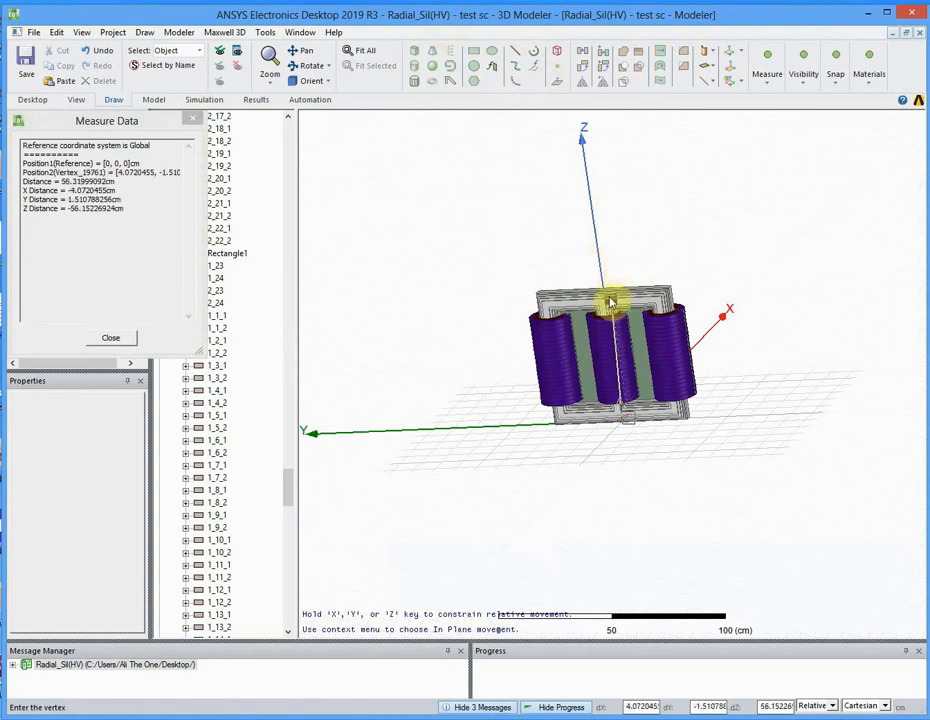
key(Tab)
key(Tab)
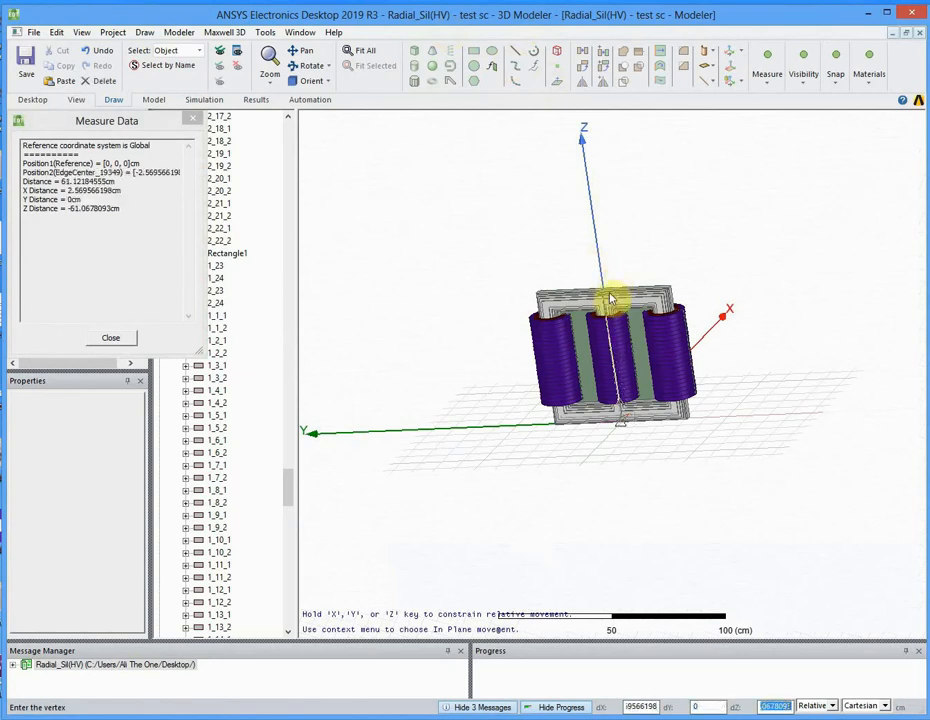
text(60)
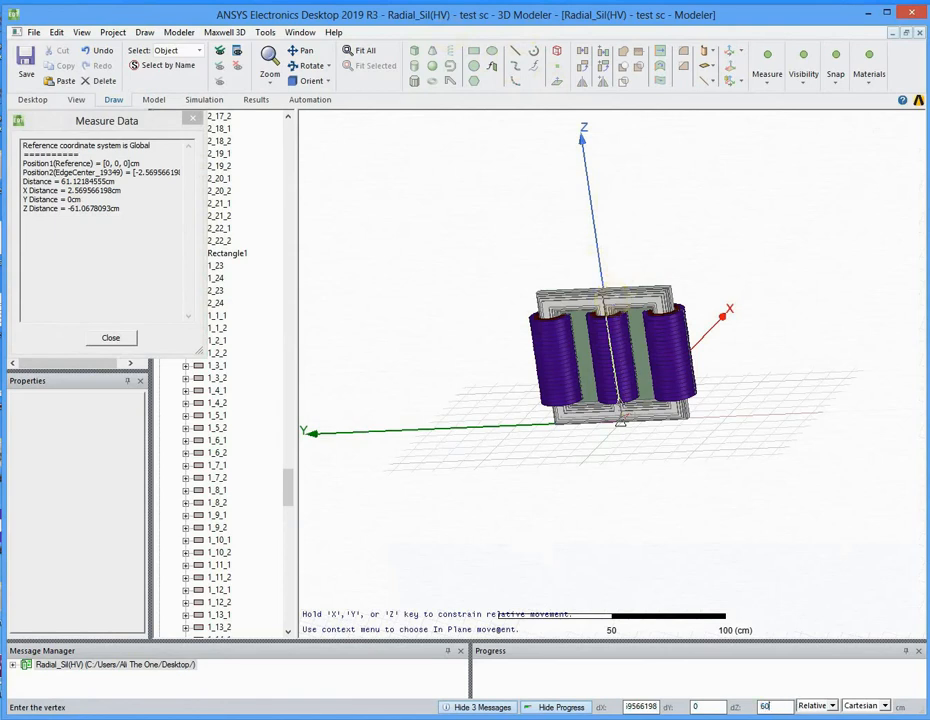
key(Tab)
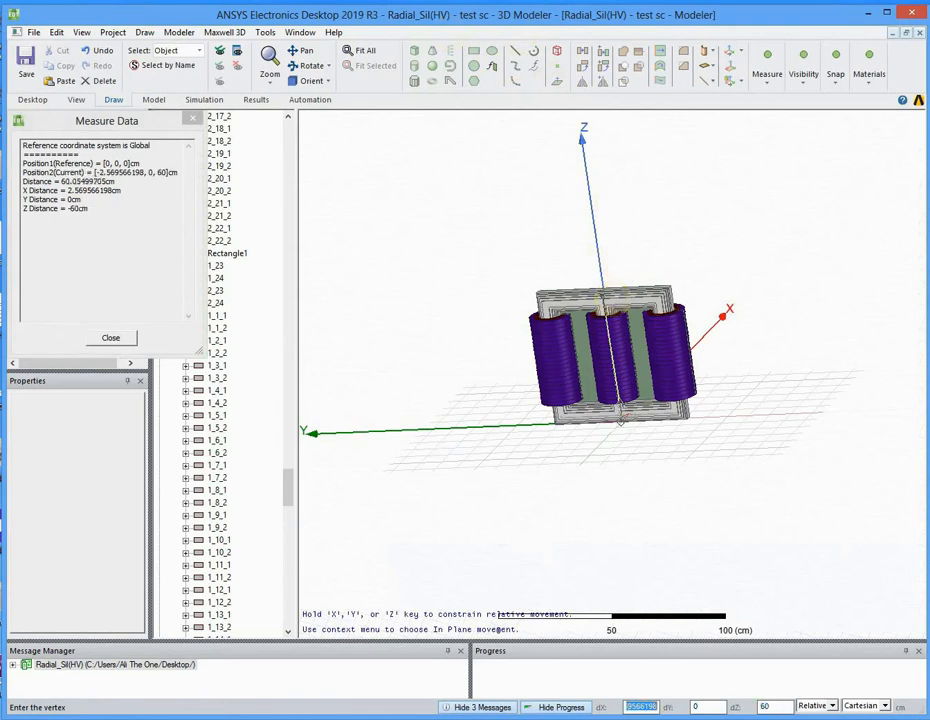
key(Return)
right_click(590, 322)
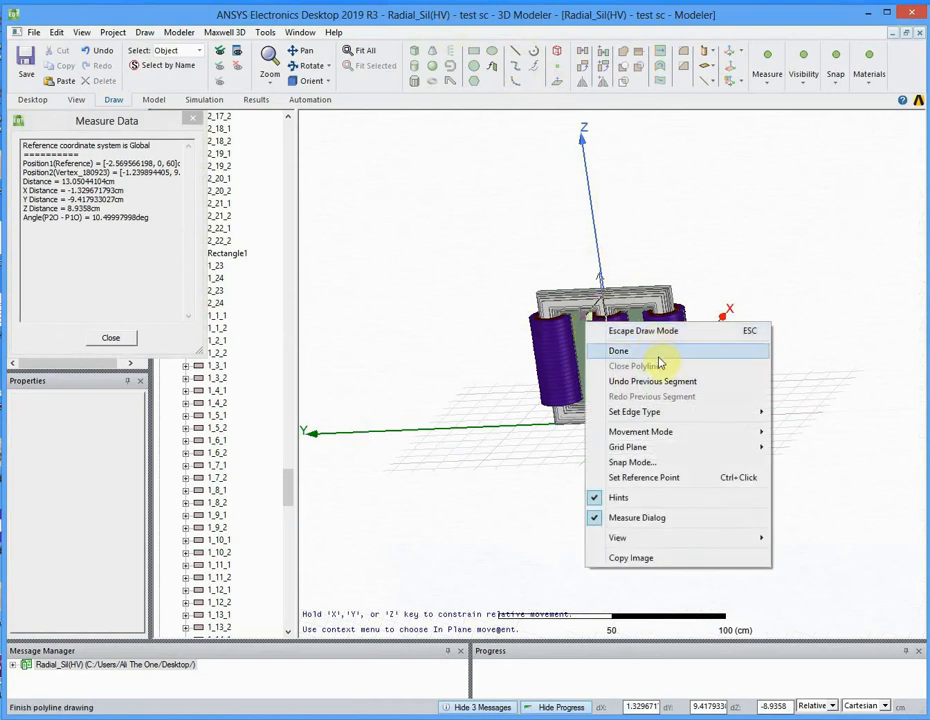
click(656, 353)
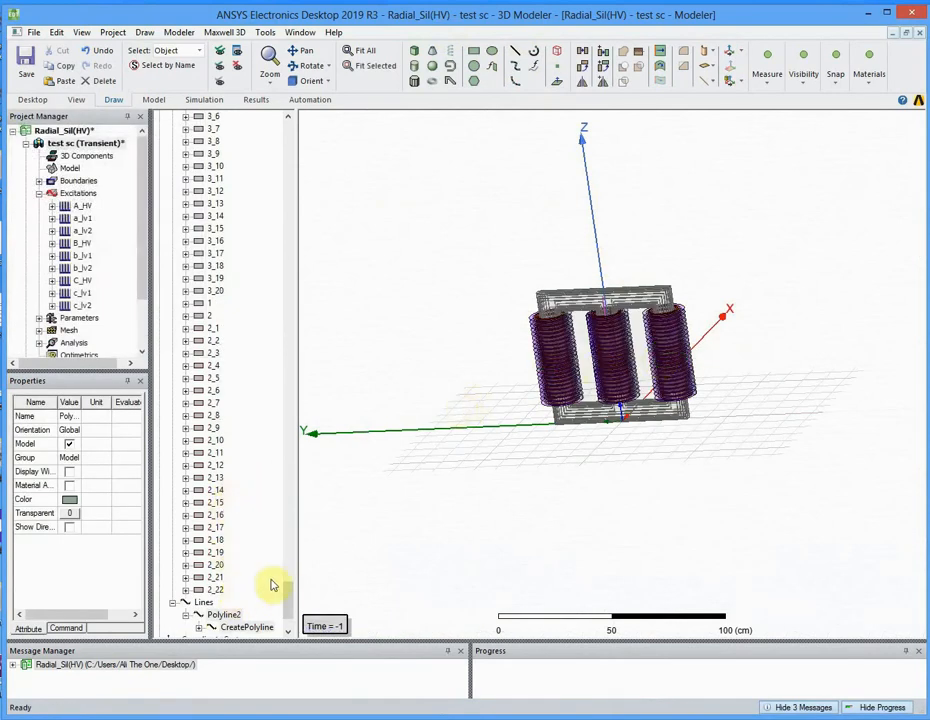
Locate the new polyline in the model history and select its creation command.
drag(287, 598, 283, 623)
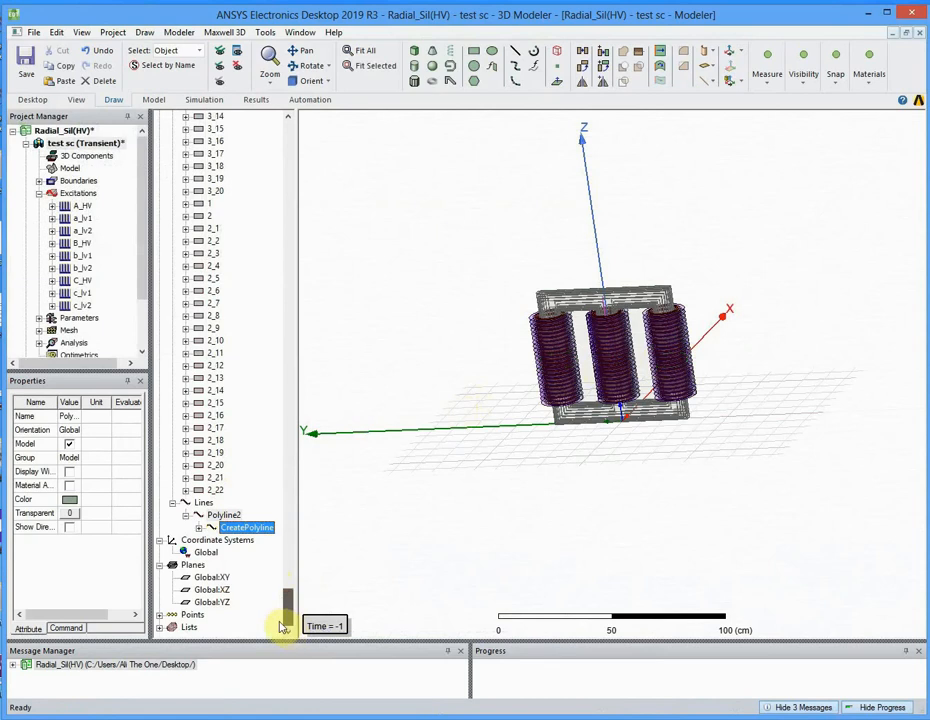
right_click(243, 536)
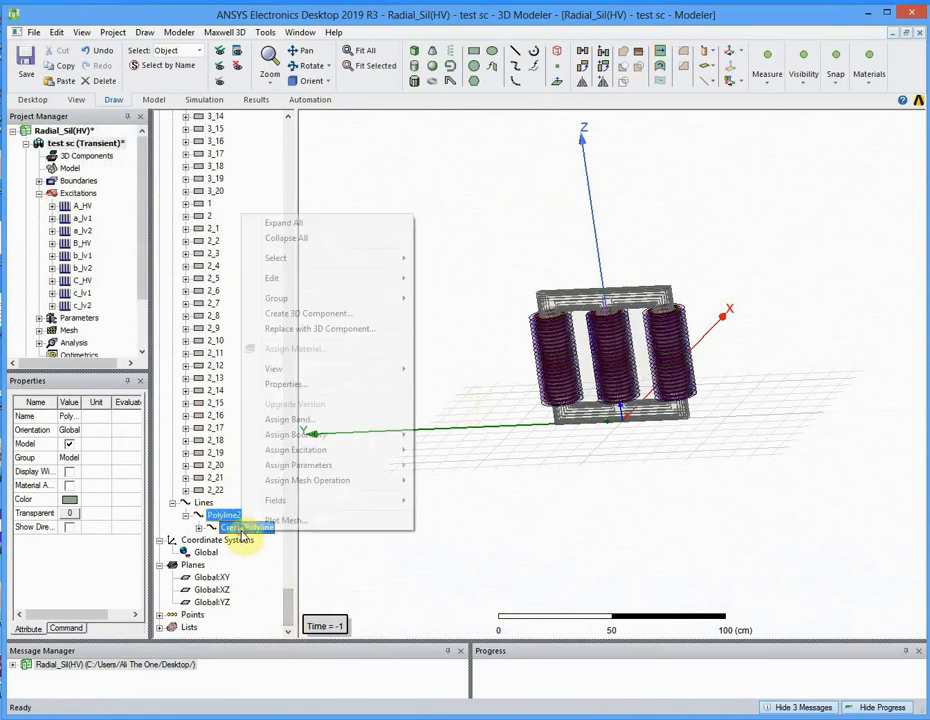
click(239, 543)
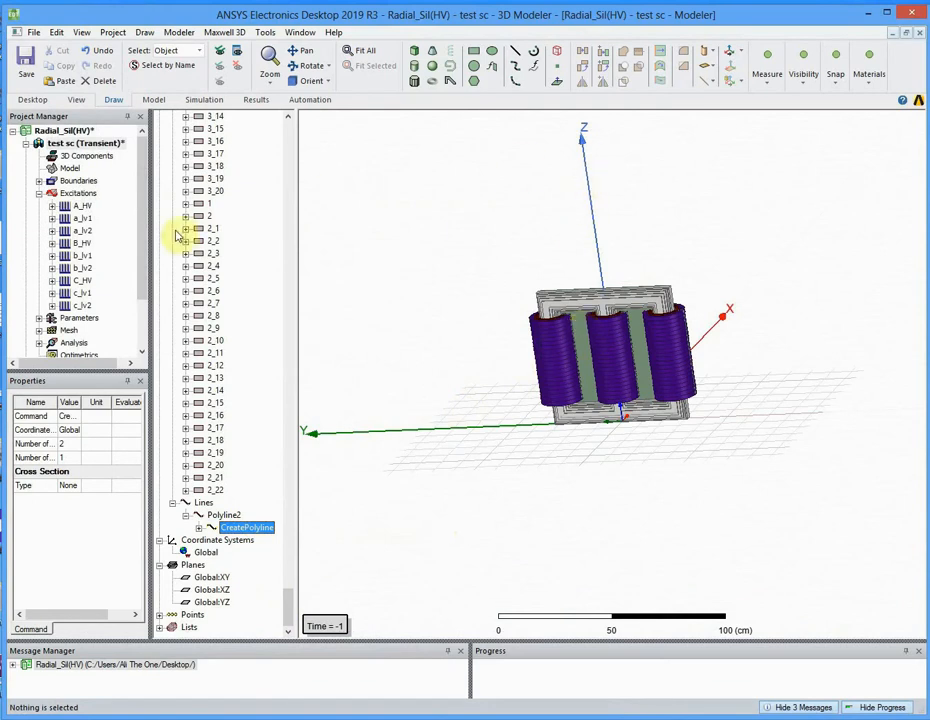
Open the properties of analysis Setup1 and switch its additional field save times to Custom.
drag(145, 243, 145, 292)
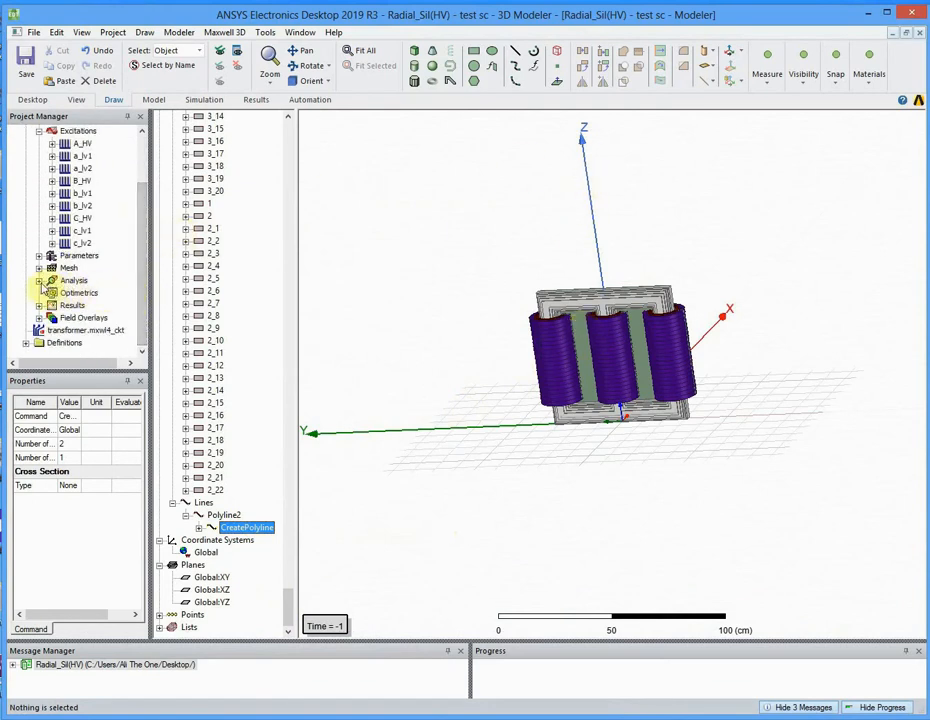
click(38, 280)
click(85, 293)
double_click(85, 294)
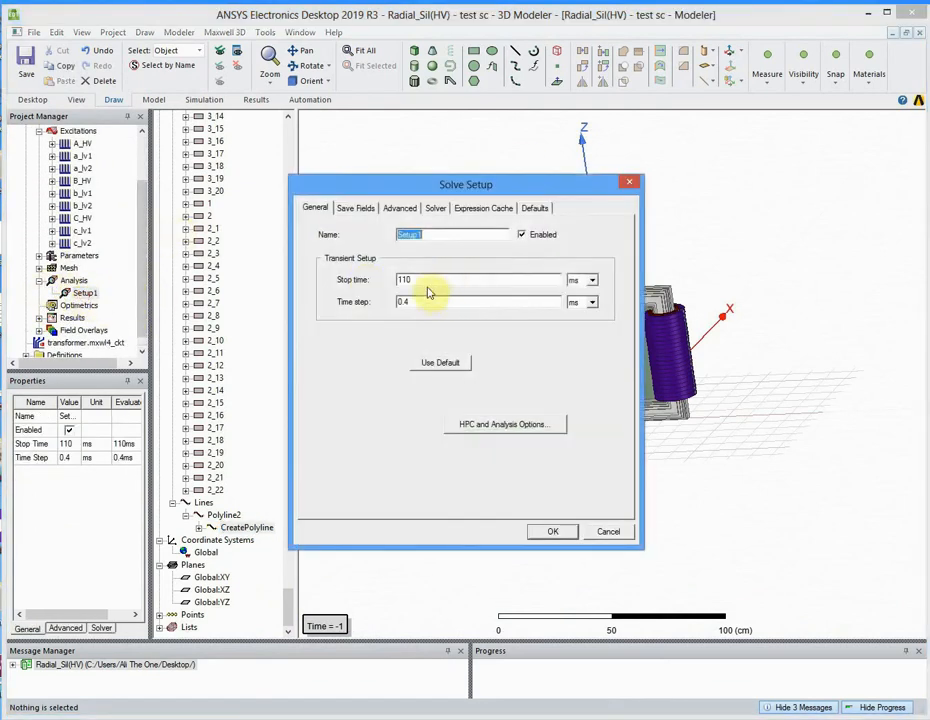
click(366, 212)
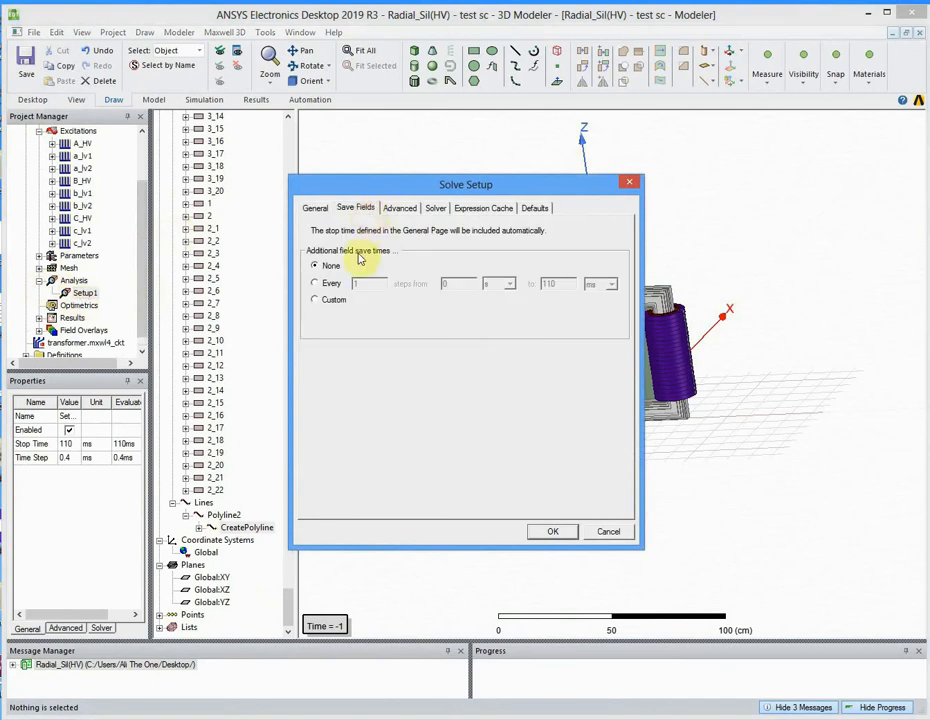
click(316, 284)
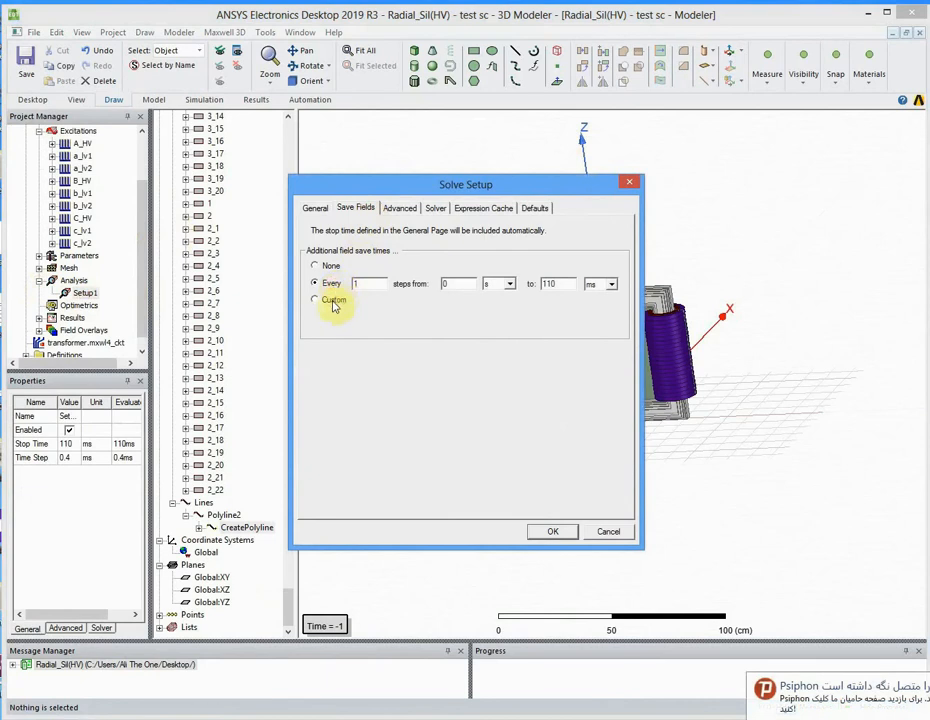
click(336, 301)
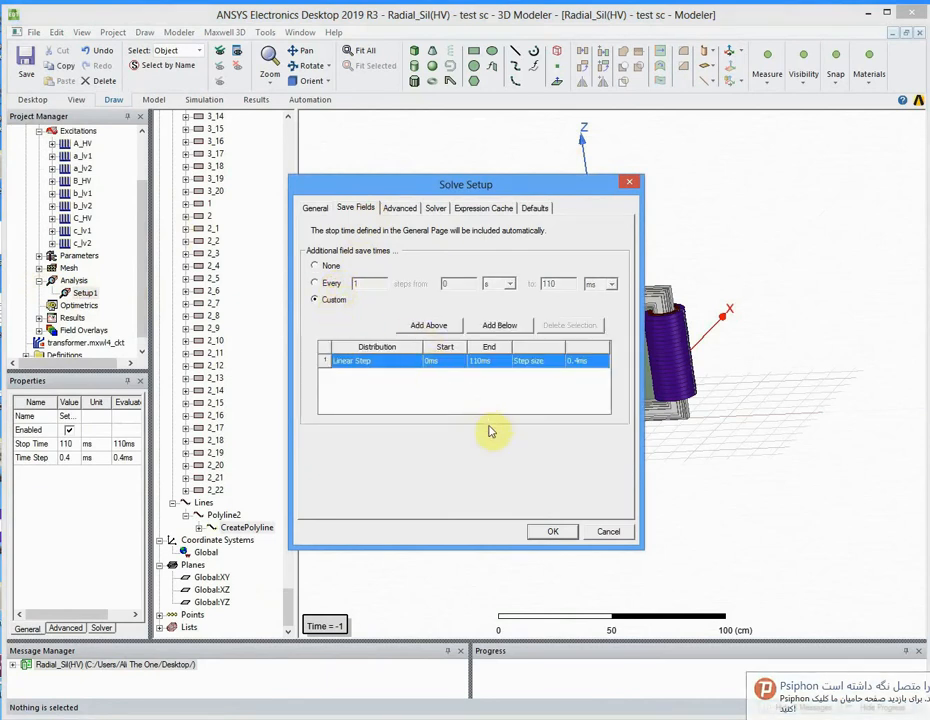
Add a second save range below the existing one and set the first range's start to 50 ms.
click(500, 325)
click(441, 361)
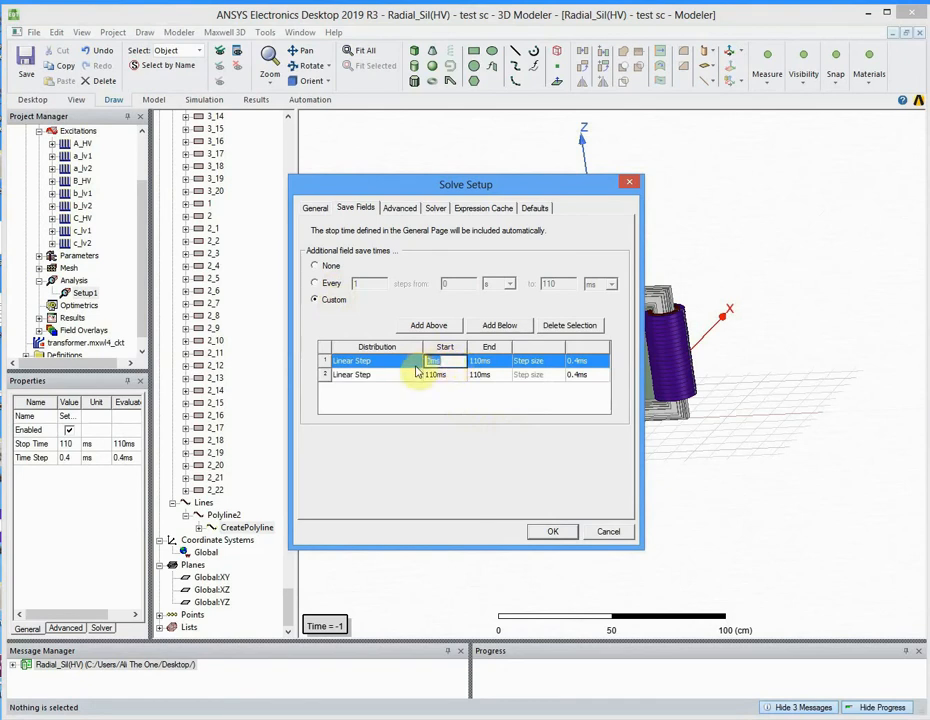
text(5)
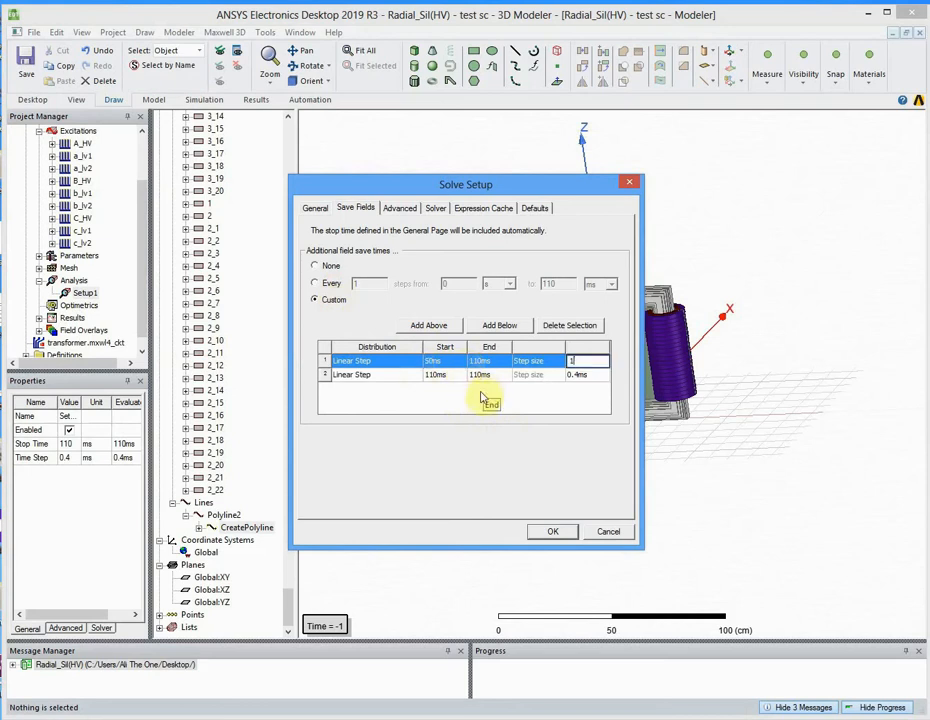
click(434, 361)
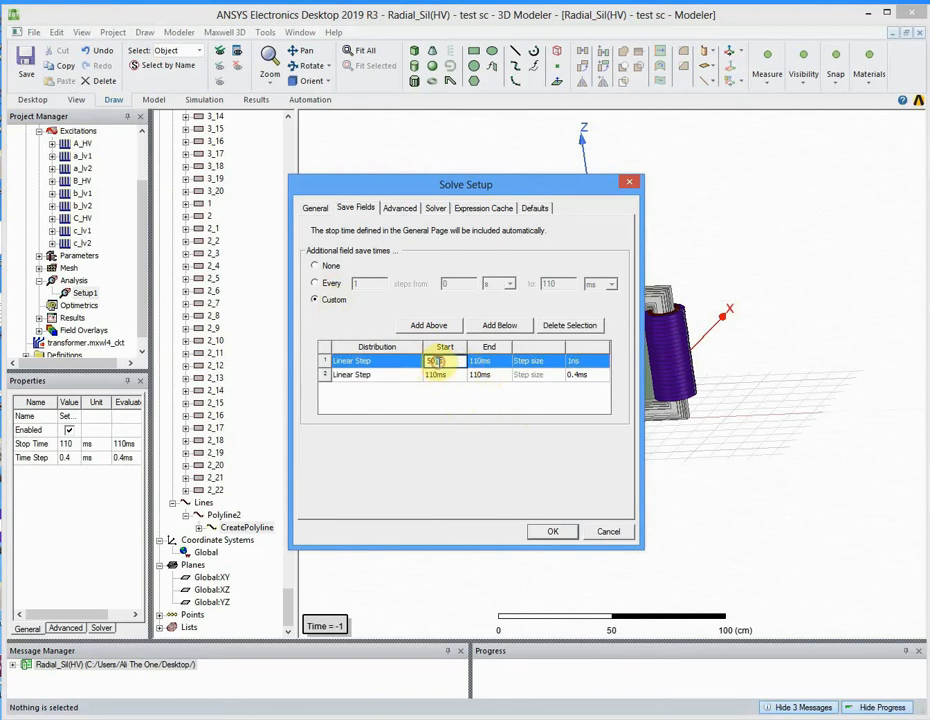
text(M)
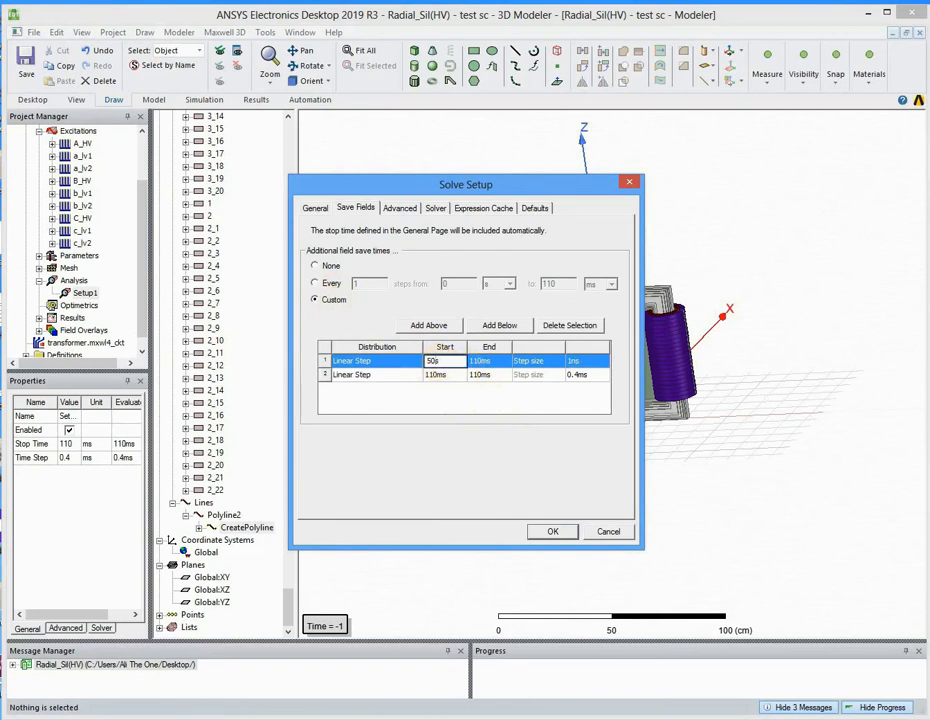
Set the first save range's end to 60 ms and its step size to 1 ms, and apply the solve setup.
click(481, 361)
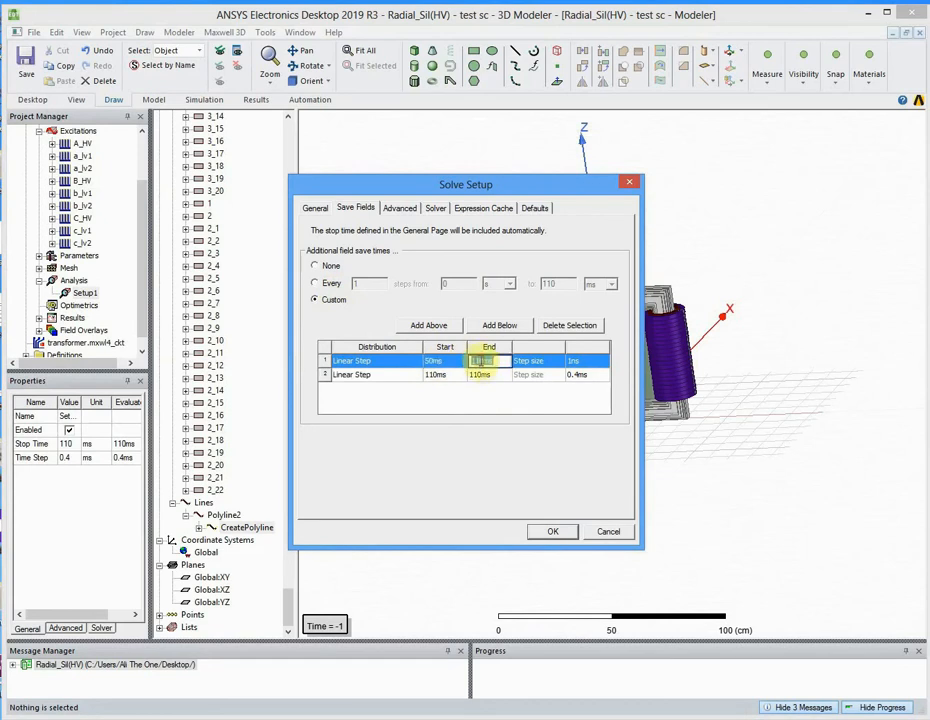
click(577, 361)
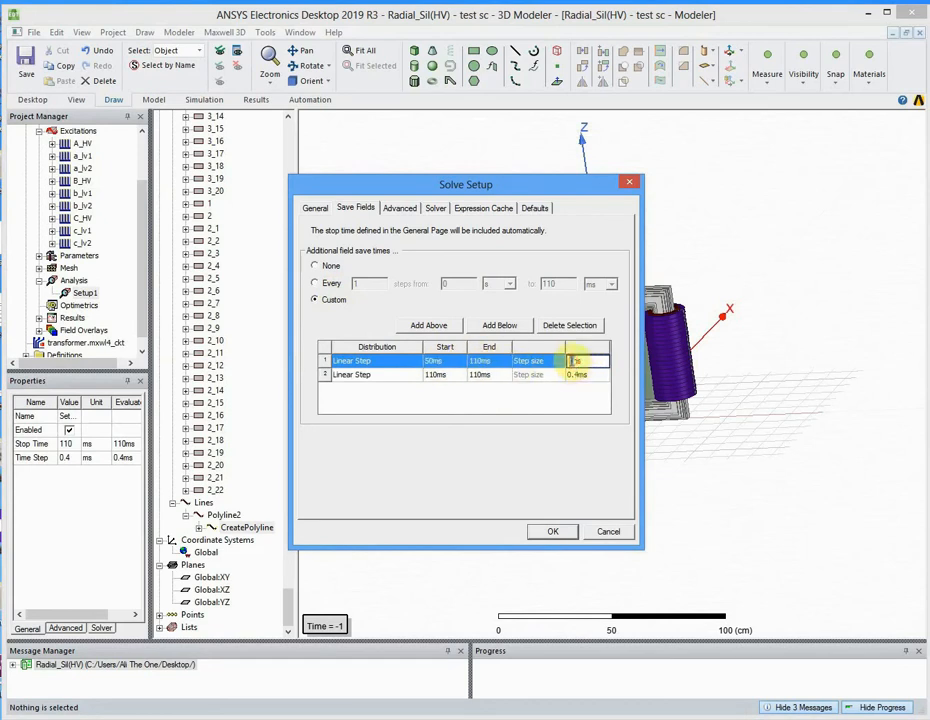
click(489, 361)
click(477, 361)
drag(480, 361, 468, 364)
text(6)
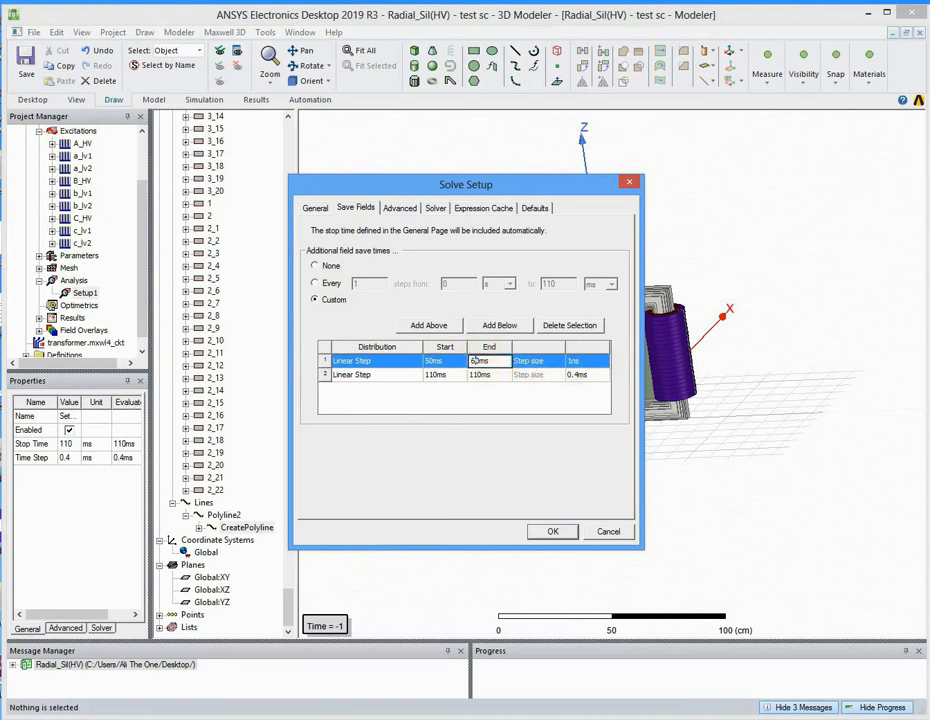
click(576, 361)
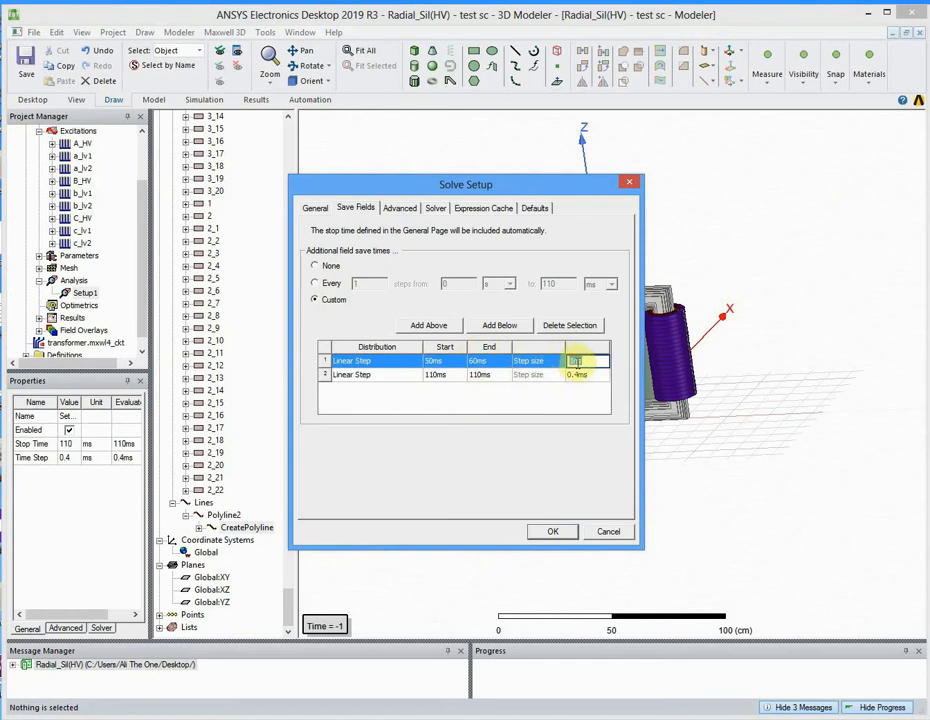
text(10)
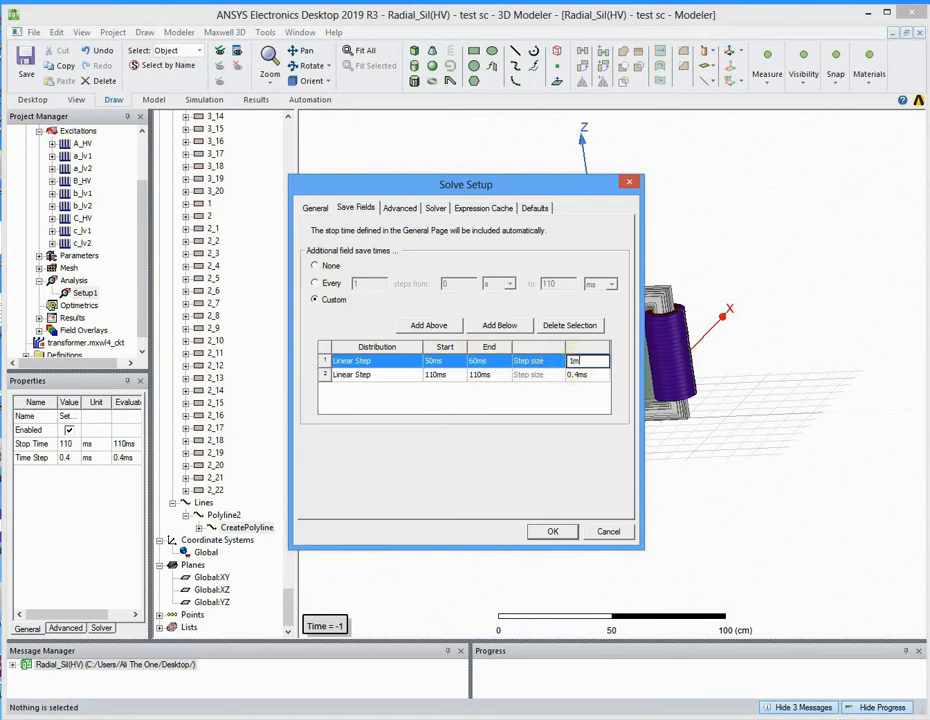
text(ms)
click(552, 531)
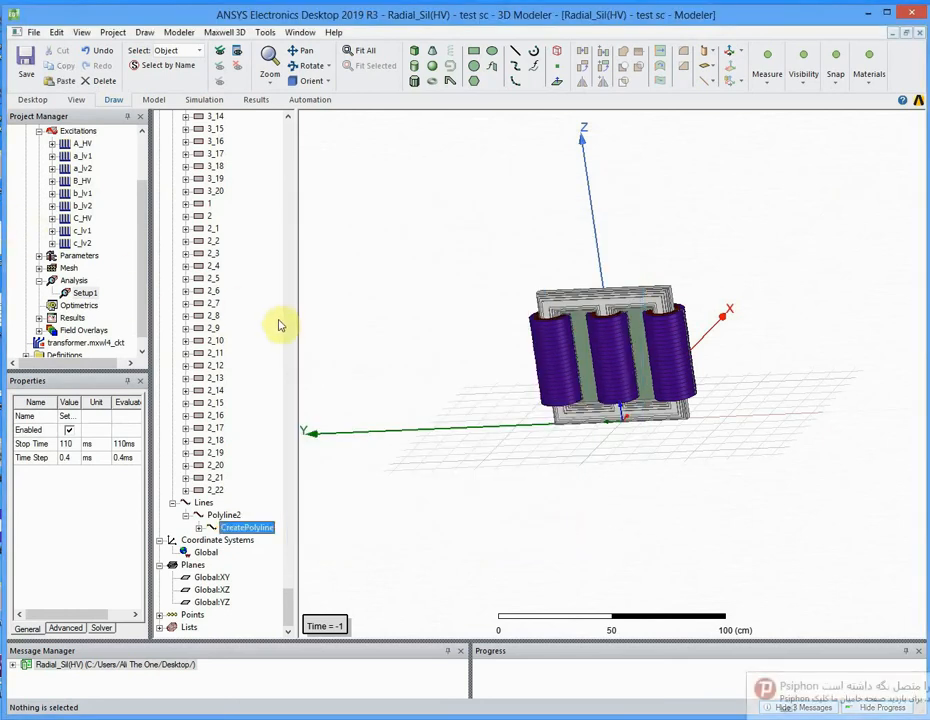
Start the analysis of Setup1 for the transformer model.
scroll(380, 365, up, 5)
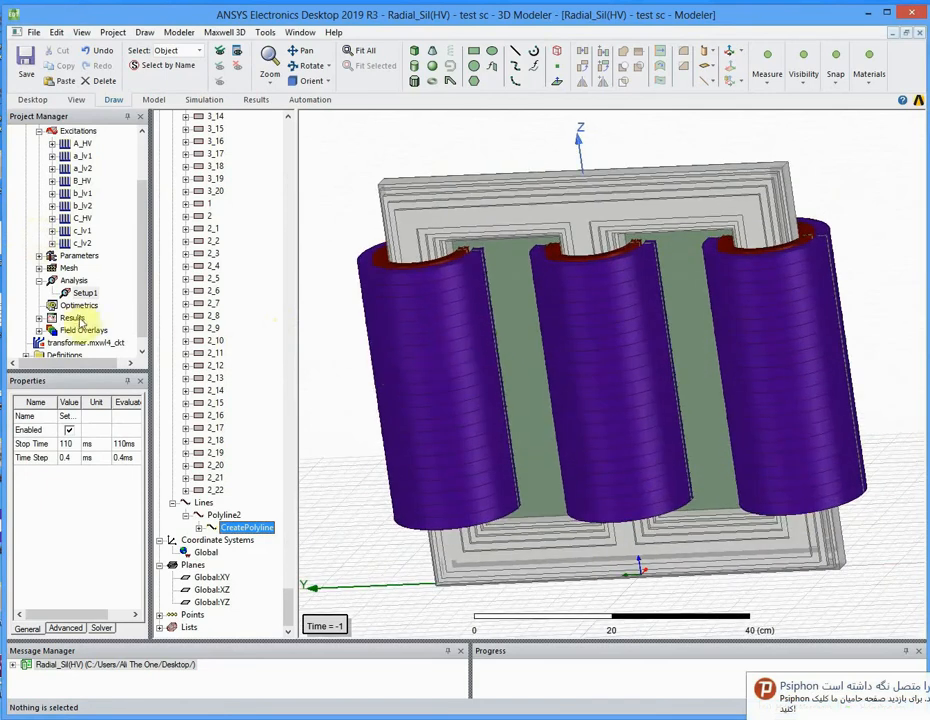
right_click(84, 293)
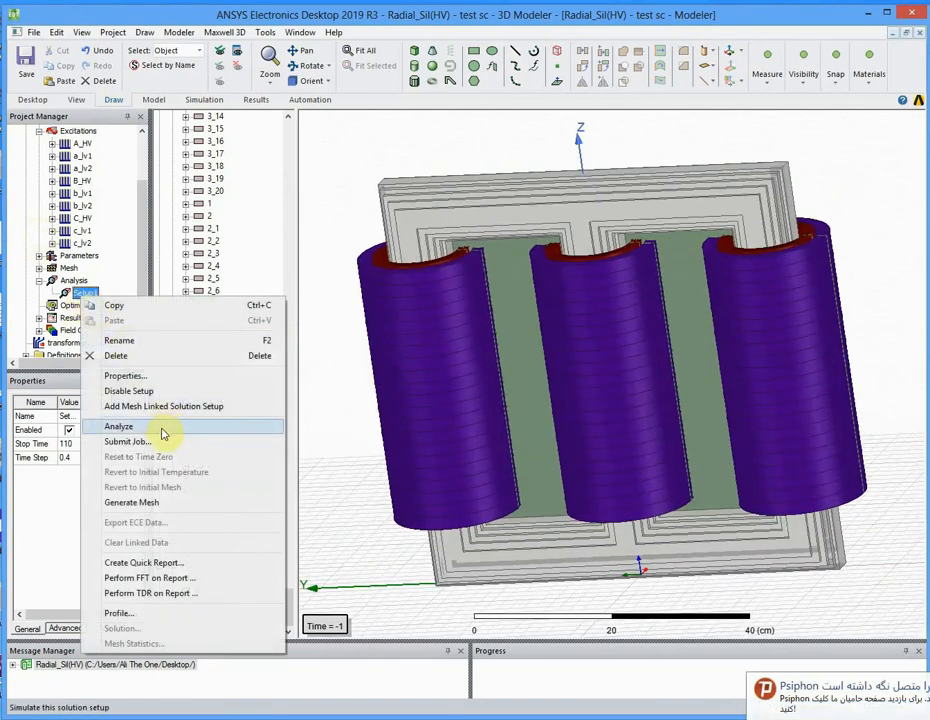
click(160, 427)
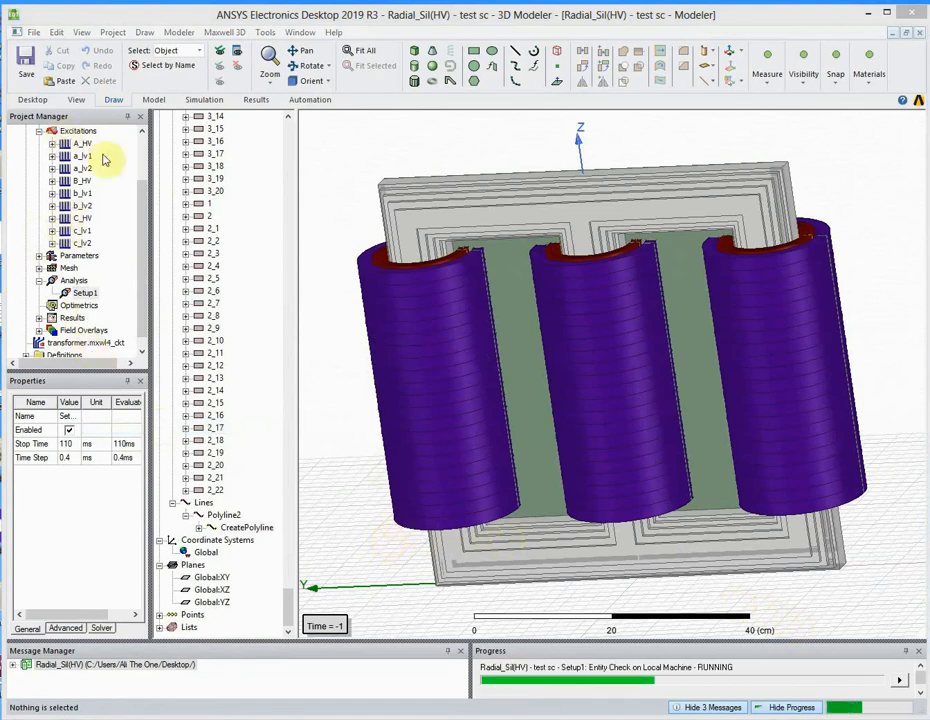
Open the transformer.mxwl4_ckt schematic and check the source voltage of the DC source in the uppermost high-voltage phase.
drag(141, 205, 144, 242)
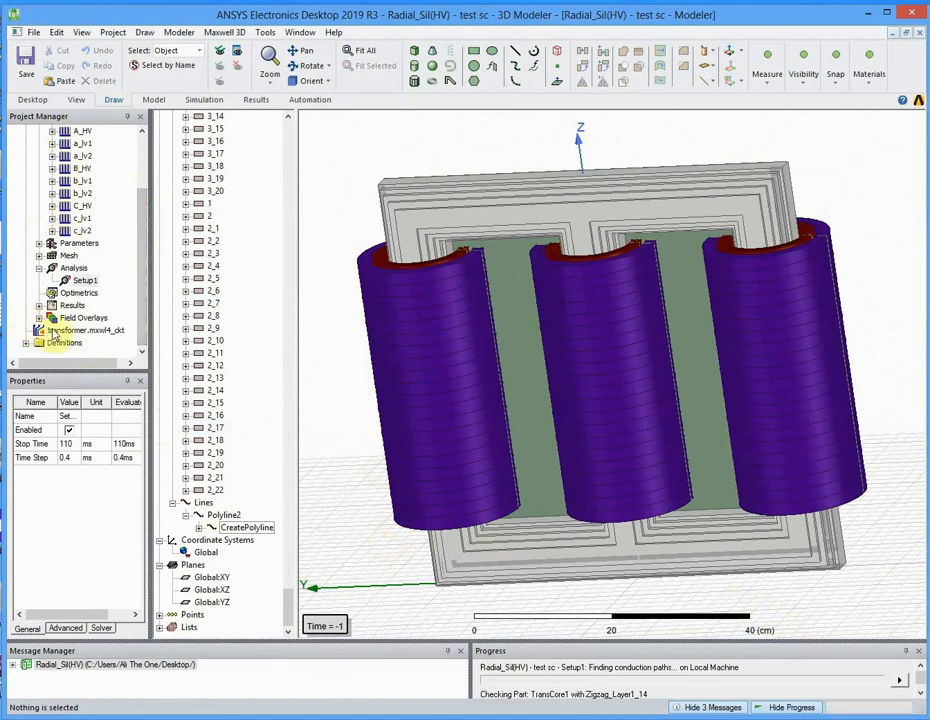
double_click(62, 330)
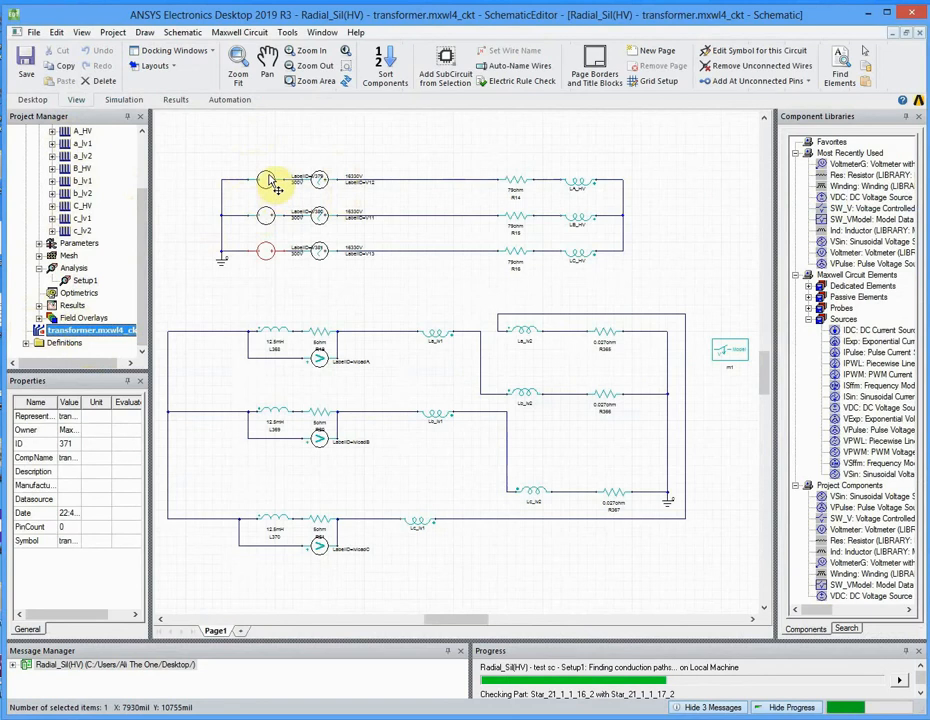
double_click(270, 182)
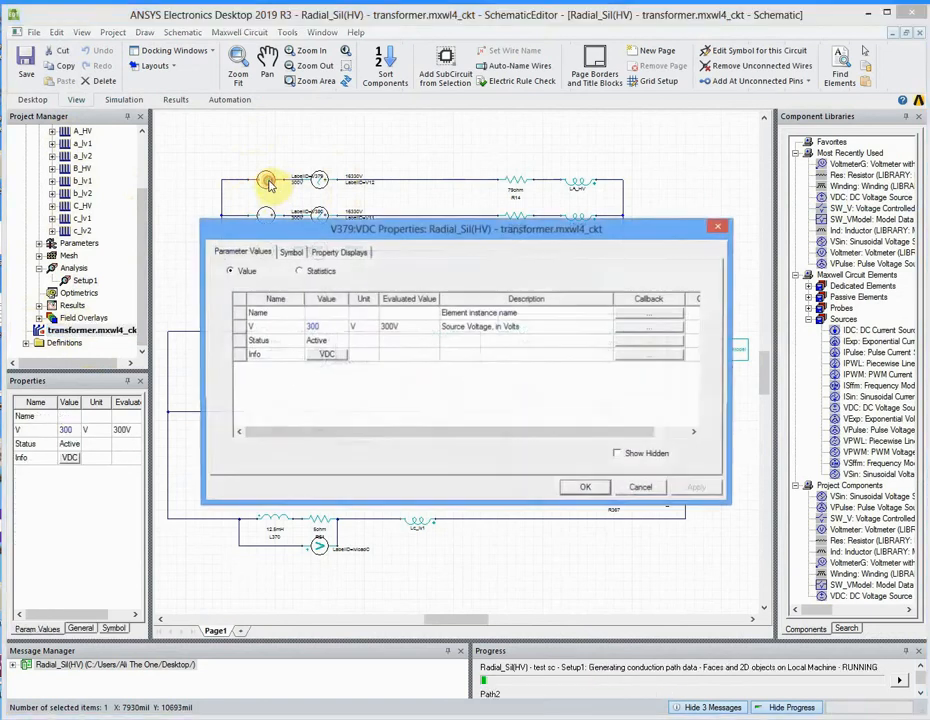
click(316, 328)
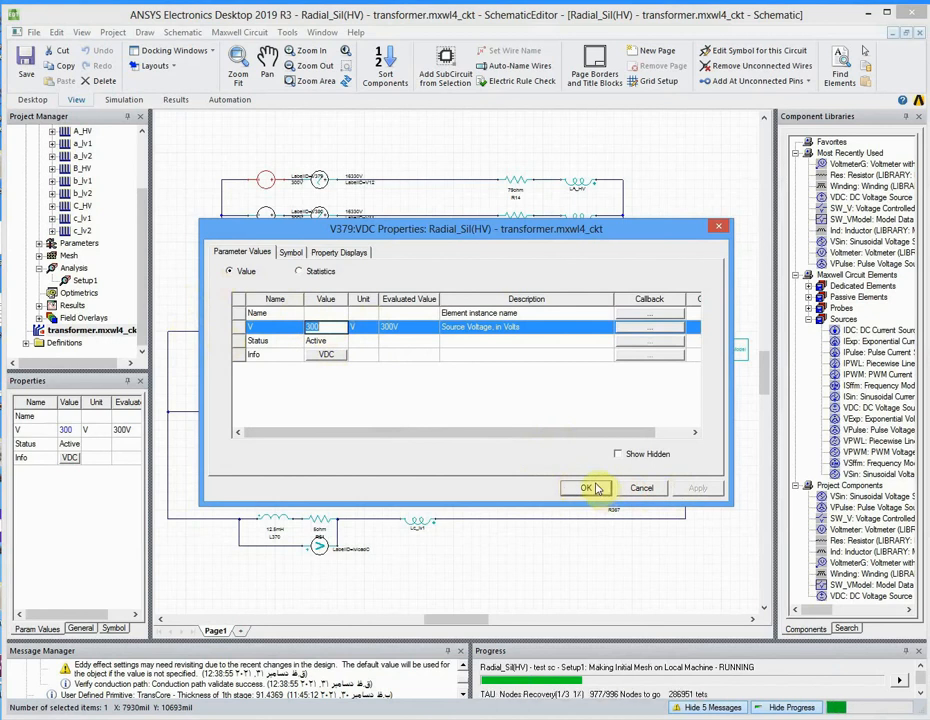
click(587, 488)
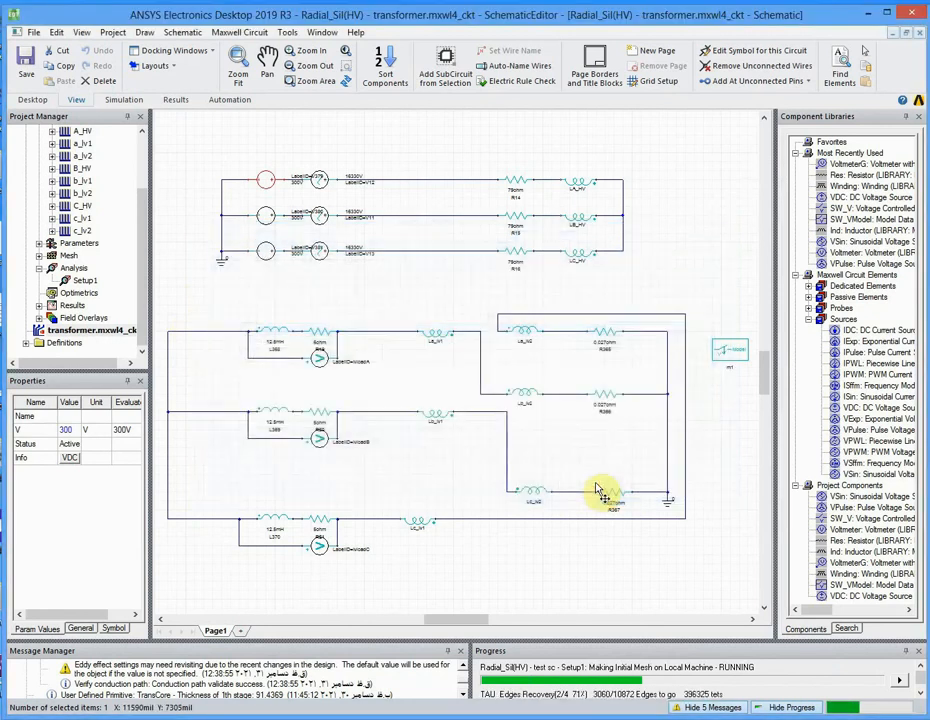